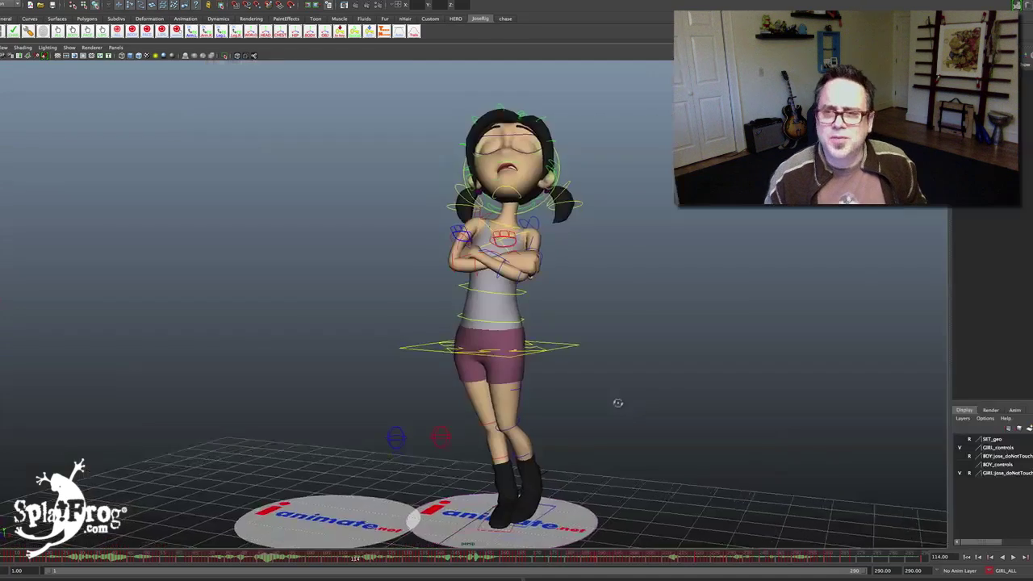
Step: Tumble and dolly the single perspective view in close on the girl rig
alt+drag(616, 404, 776, 470)
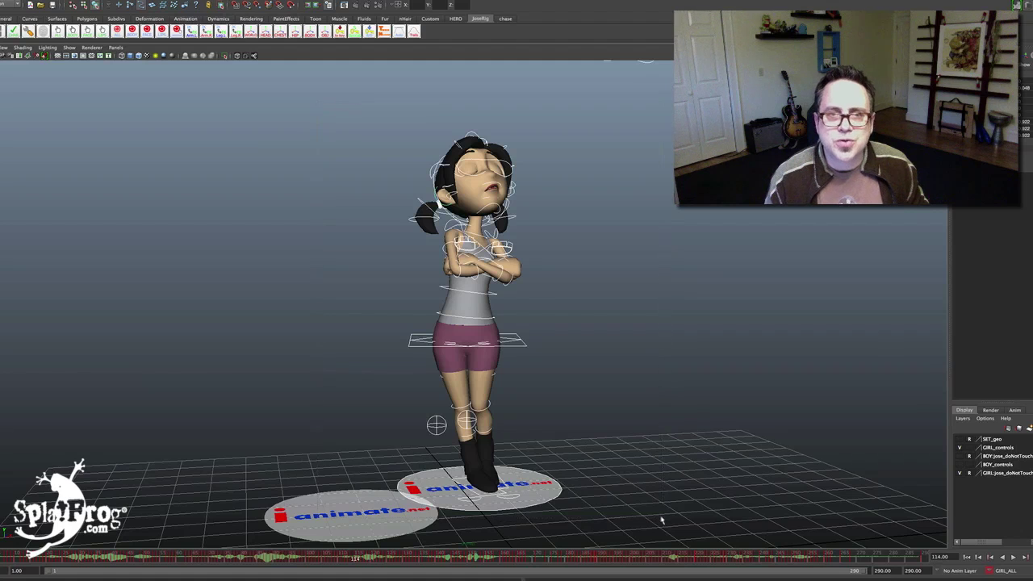
Step: Open the Create Character Set options from the hotbox's Character menu
key(space)
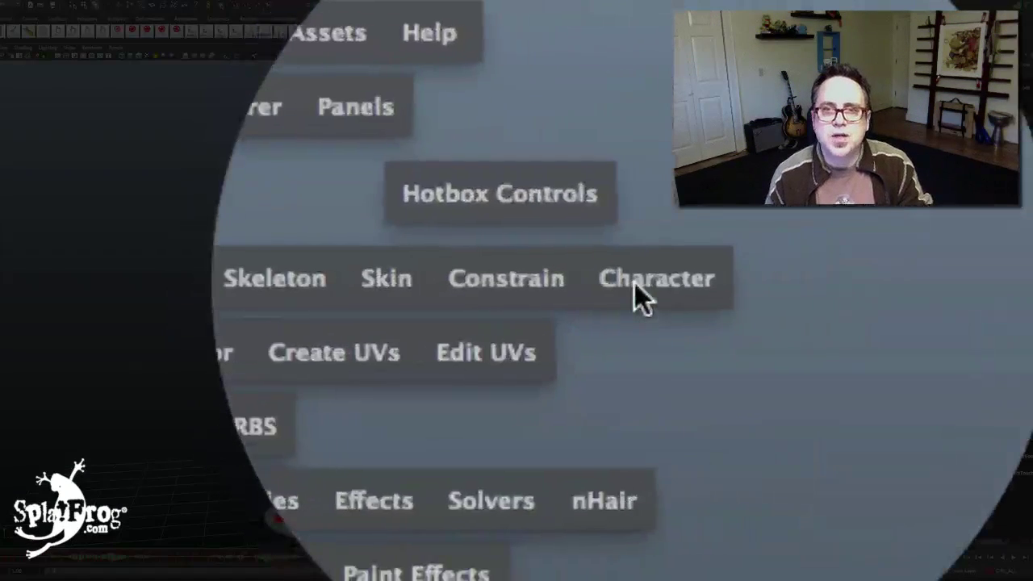
click(634, 283)
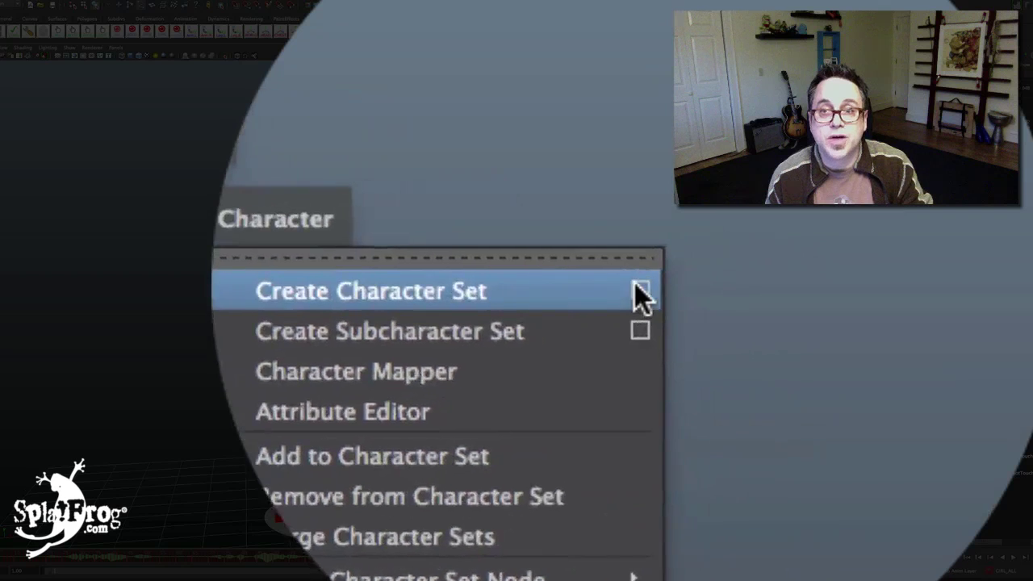
click(638, 291)
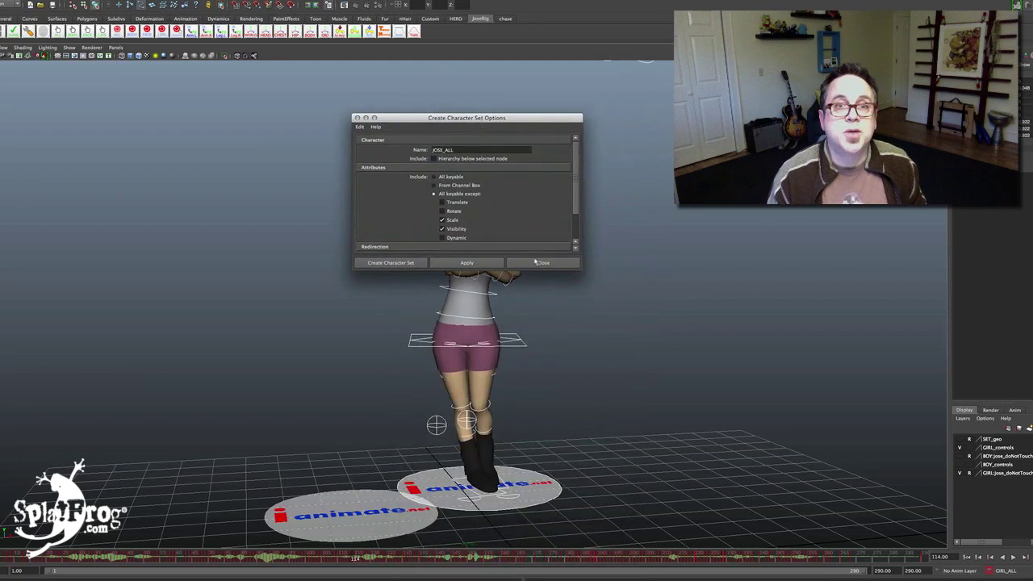
Step: Rename the new character set from JOSE_ALL to GIRL_ALL in the options window
drag(531, 126, 550, 111)
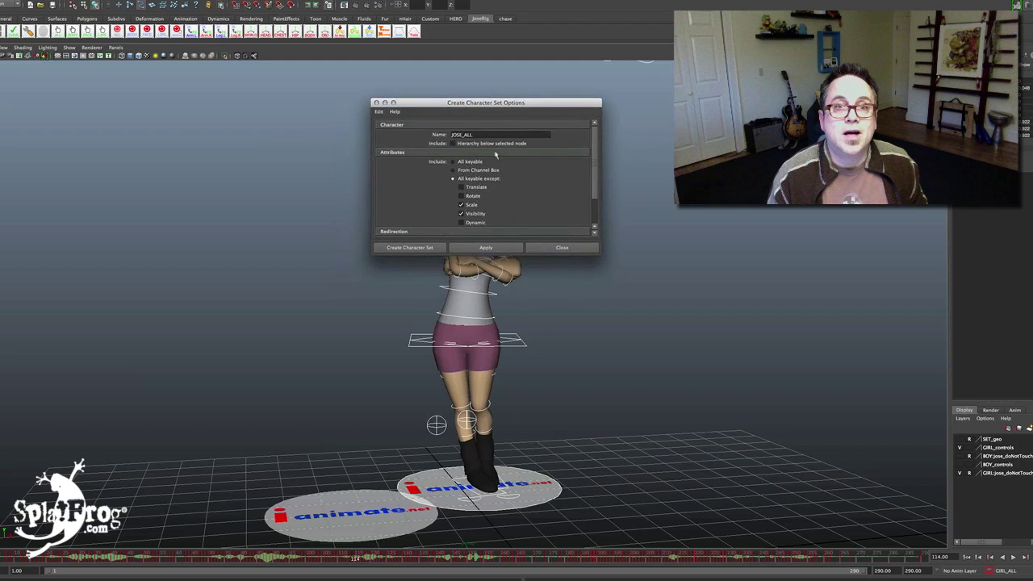
click(461, 135)
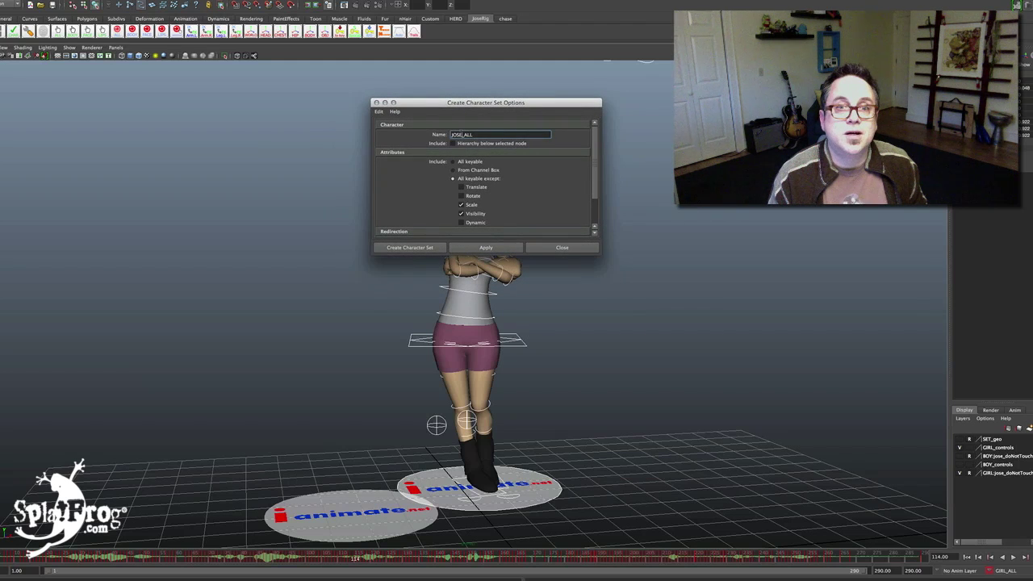
text(I)
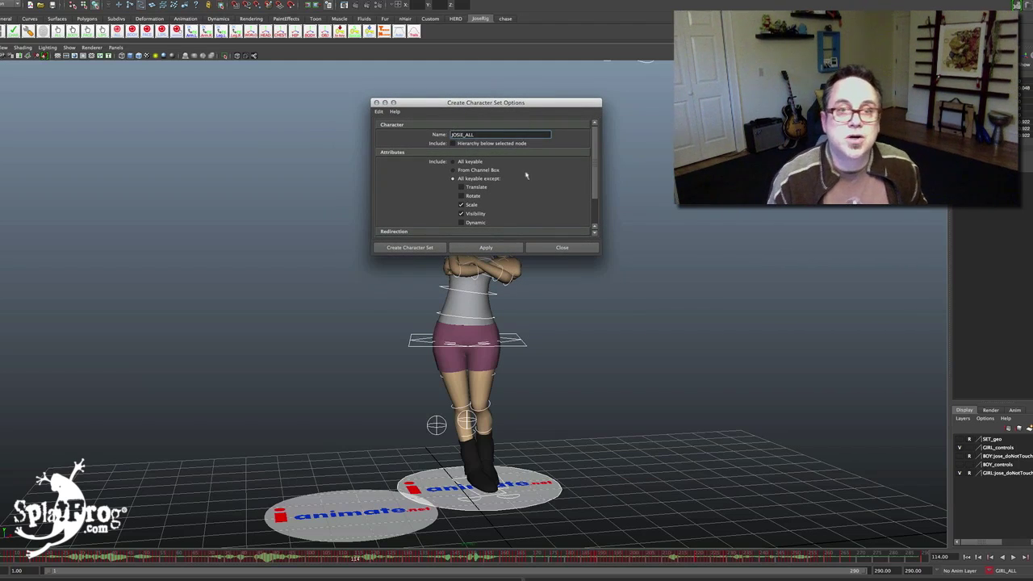
key(BackSpace)
key(BackSpace)
key(BackSpace)
key(BackSpace)
key(BackSpace)
key(BackSpace)
text(GIRL)
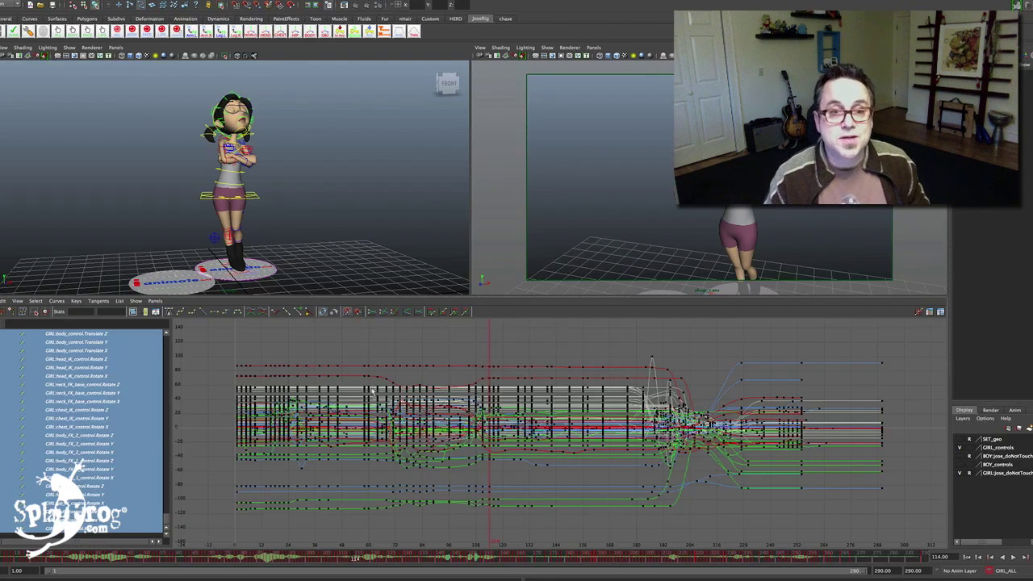
Step: Play and stop the animation twice, halting around frame 147
key(alt+v)
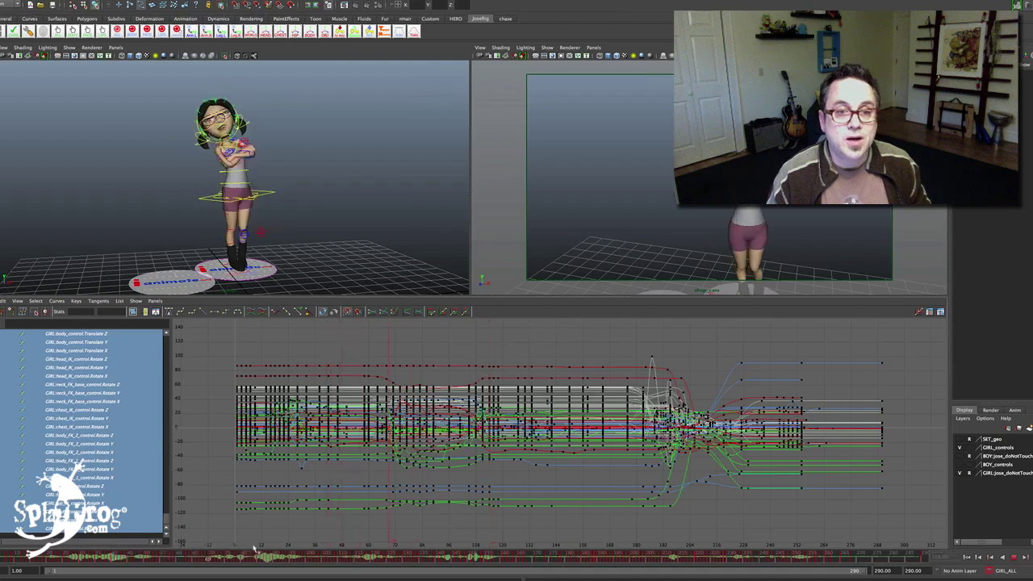
key(alt+v)
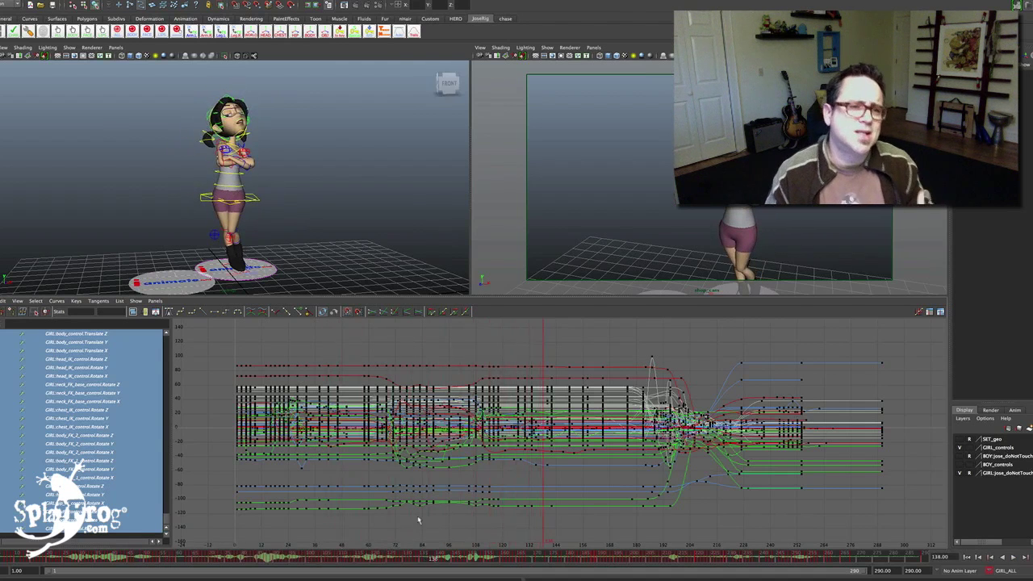
key(alt+v)
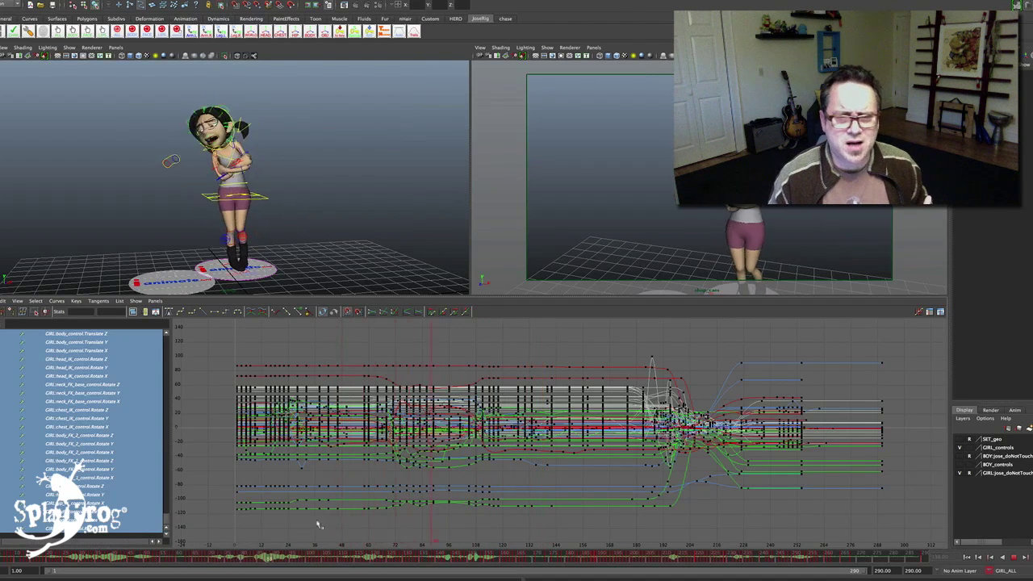
key(alt+v)
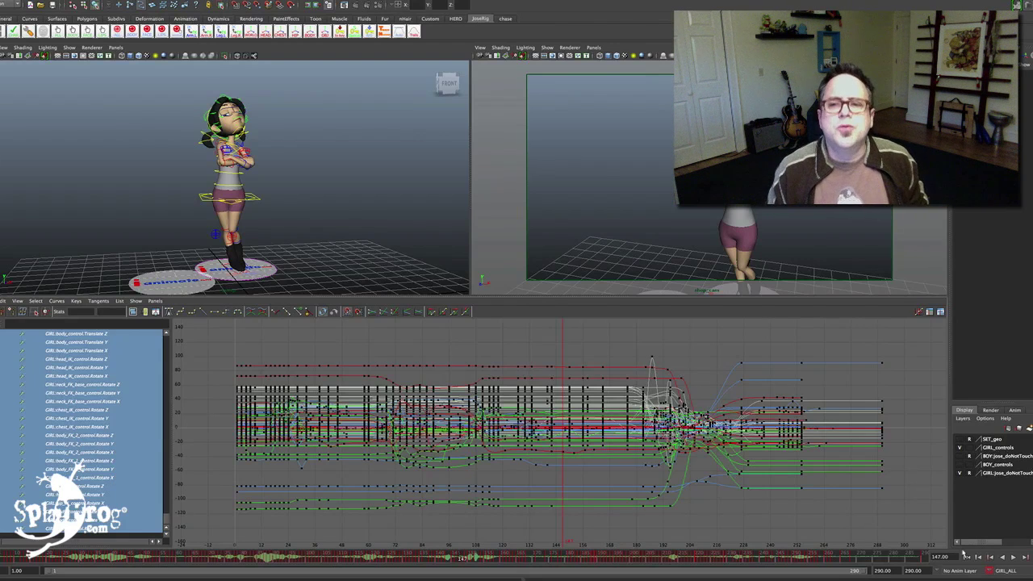
Step: Make TORSO the current character set and move the camera closer to the girl
click(999, 571)
click(963, 538)
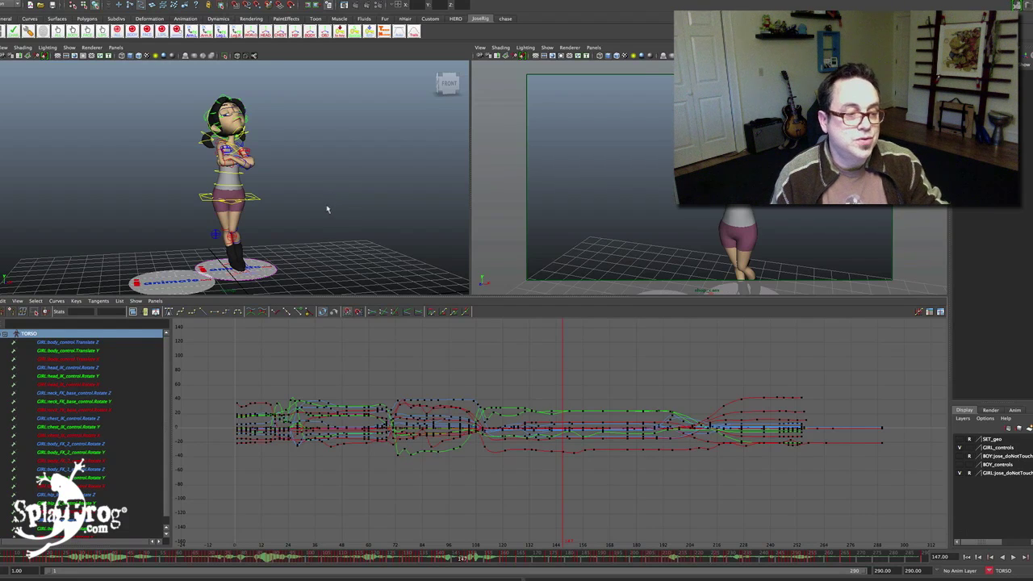
alt+right_drag(291, 215, 380, 254)
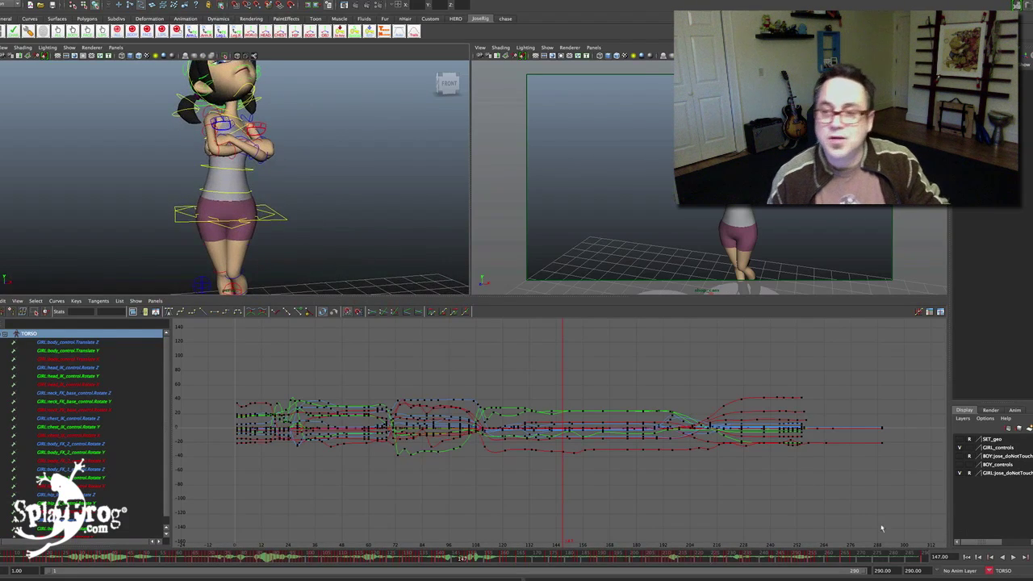
Step: Restore GIRL_ALL as the current character set and maximize the perspective view
click(985, 571)
mouse_move(1008, 558)
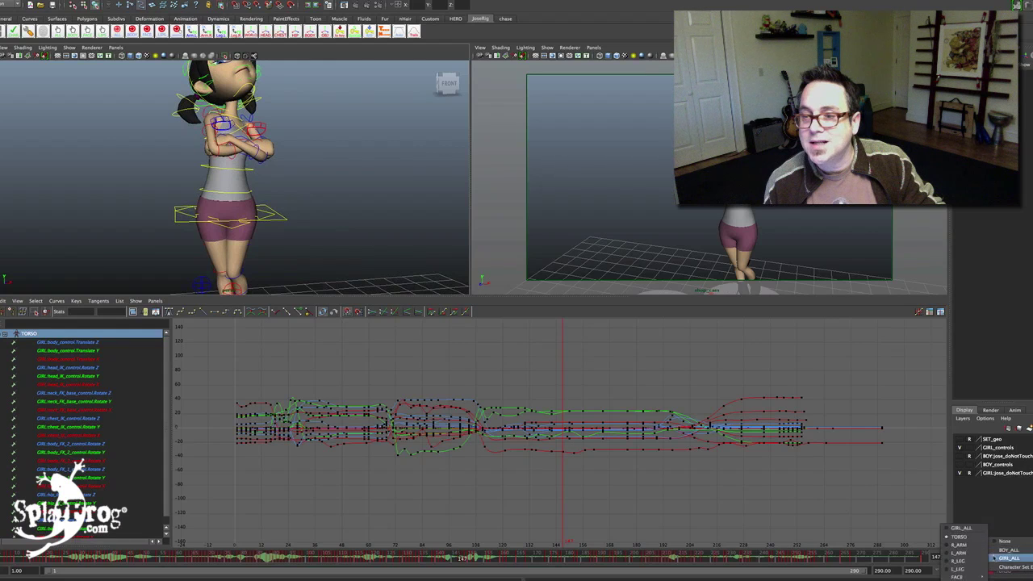
click(968, 528)
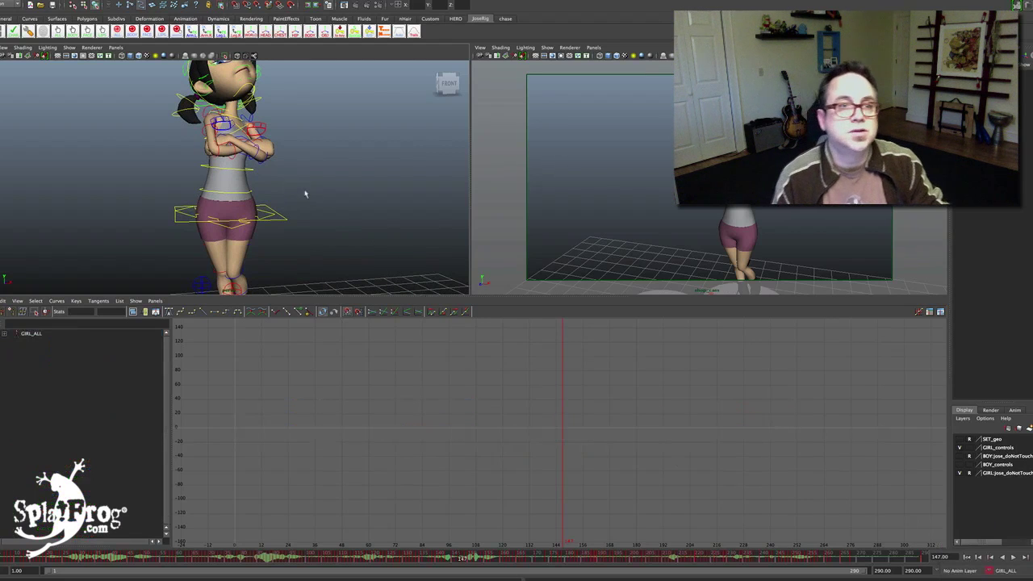
key(space)
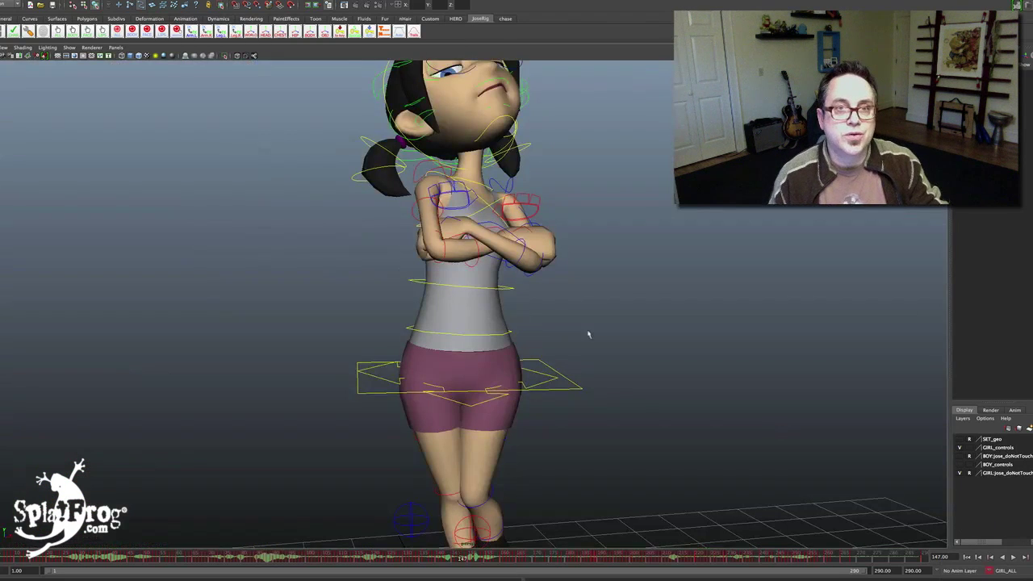
Step: Select the girl's hip control and the torso rings around her body
alt+drag(496, 309, 498, 406)
click(504, 401)
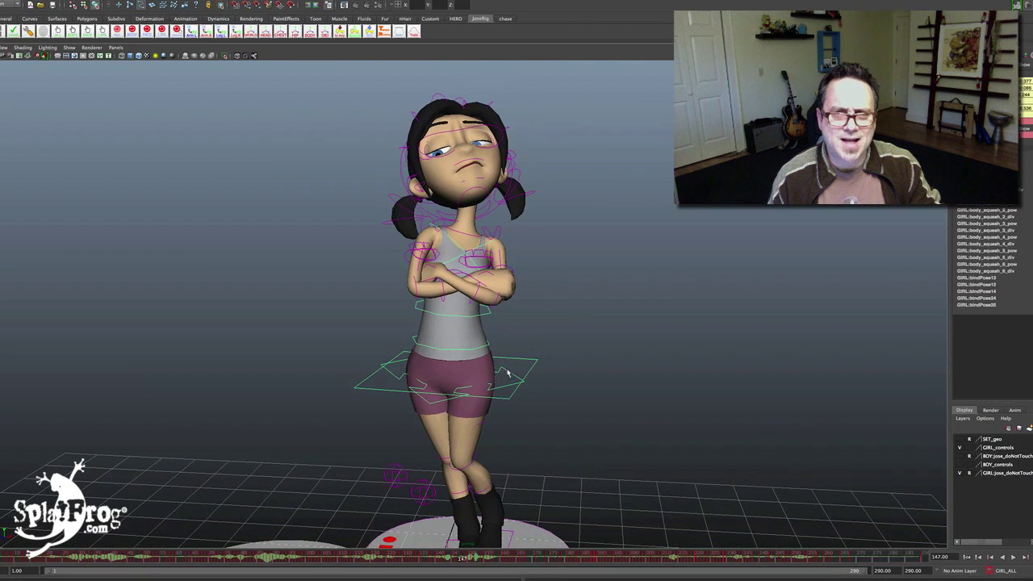
alt+drag(579, 391, 552, 405)
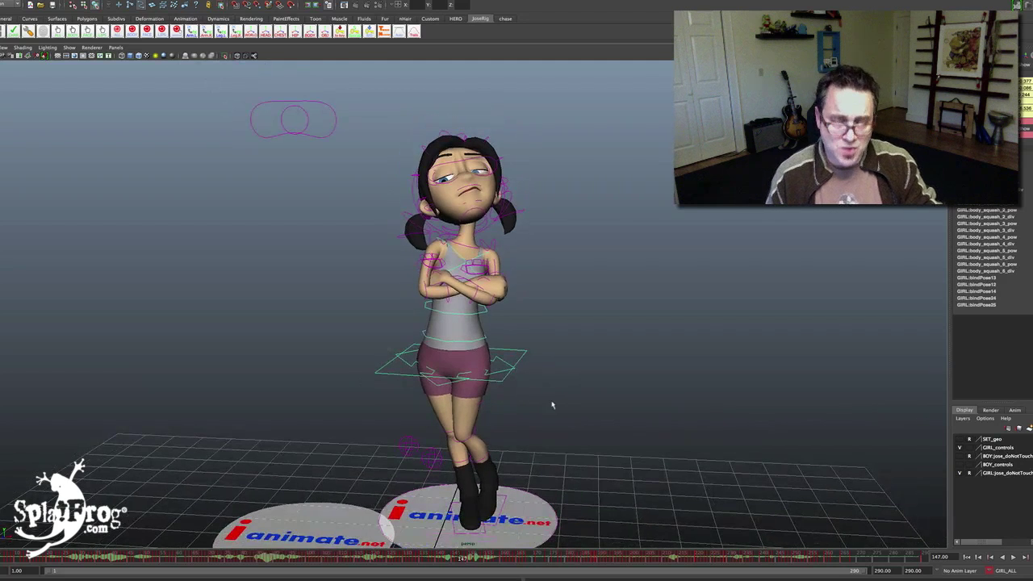
click(501, 374)
click(482, 334)
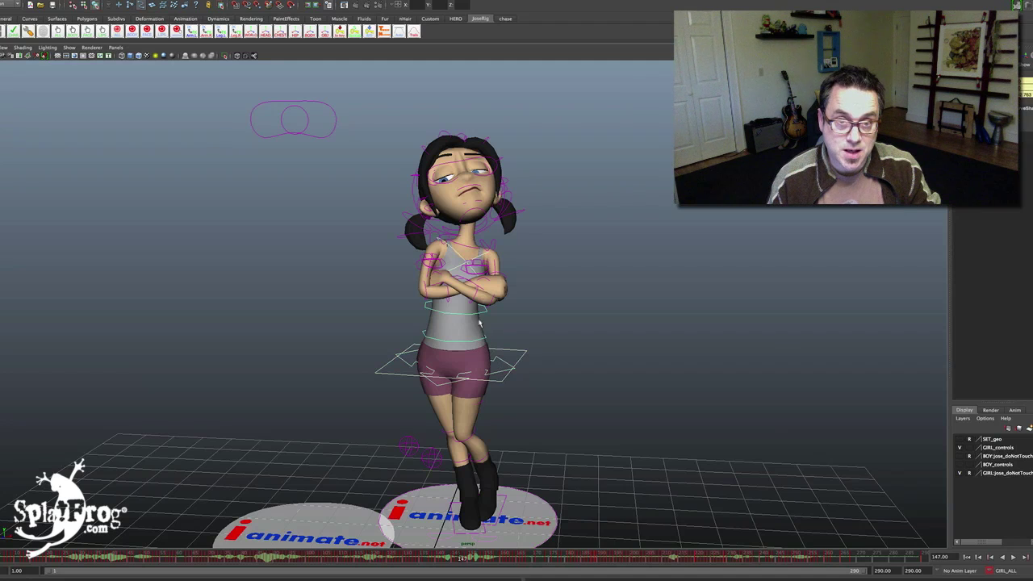
Step: Add the chest and neck/head controls to the selection
click(460, 258)
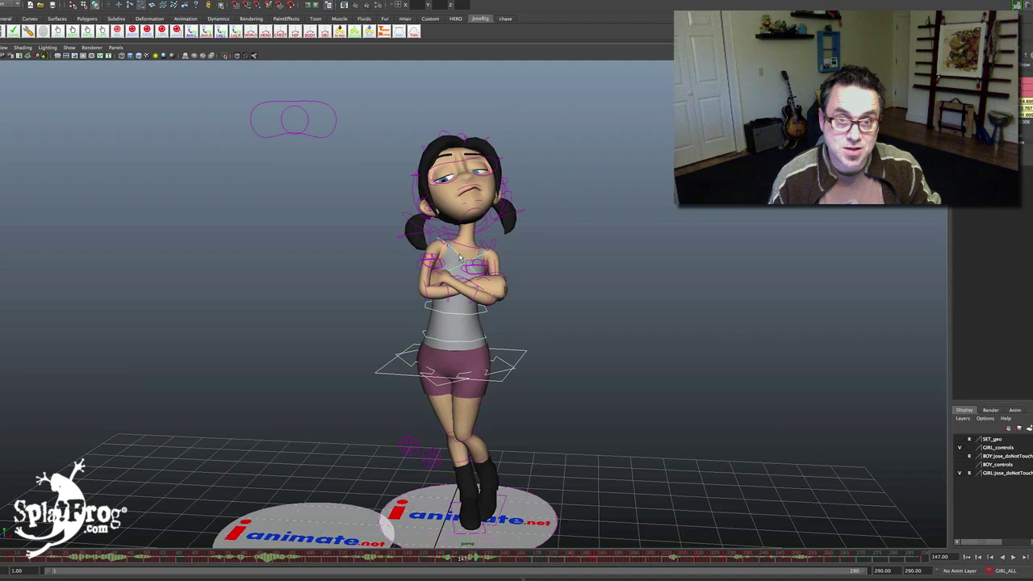
click(466, 250)
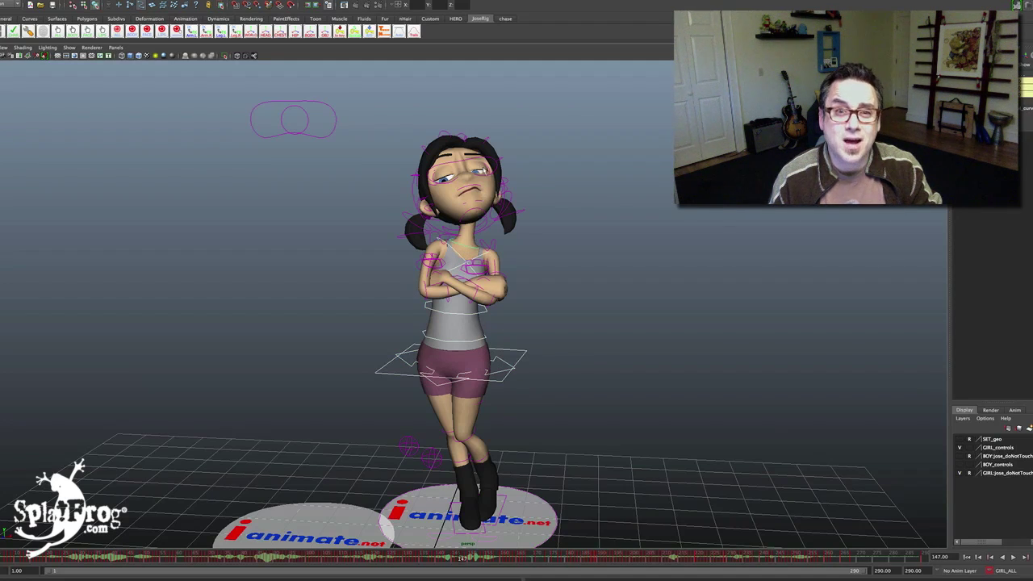
alt+drag(427, 243, 384, 205)
click(377, 203)
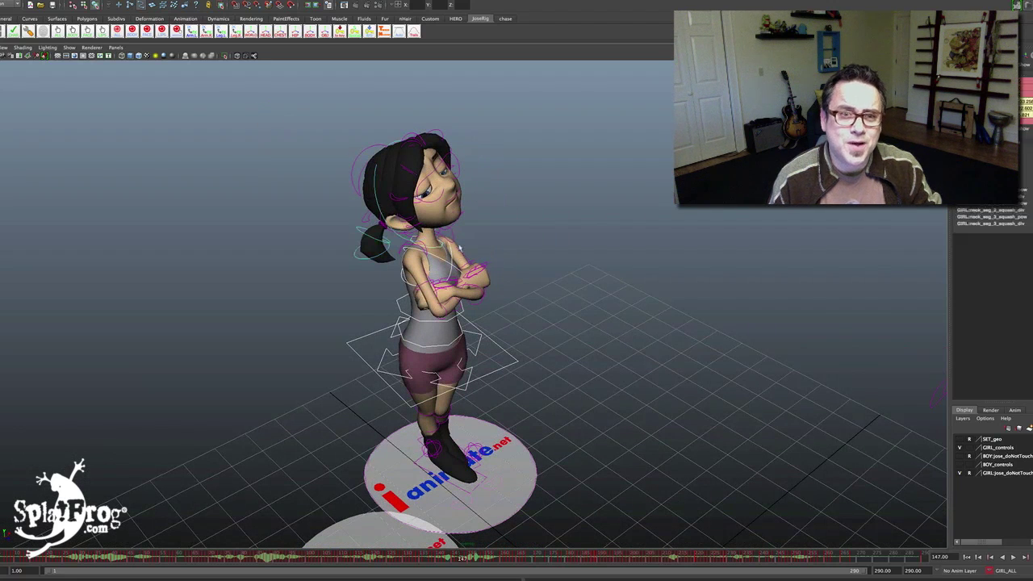
alt+drag(491, 316, 470, 359)
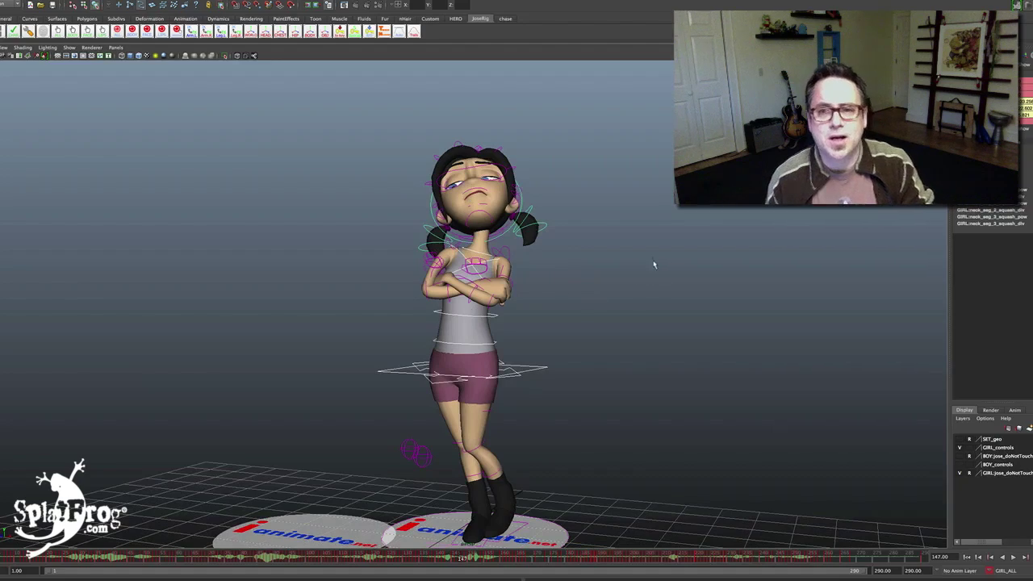
key(space)
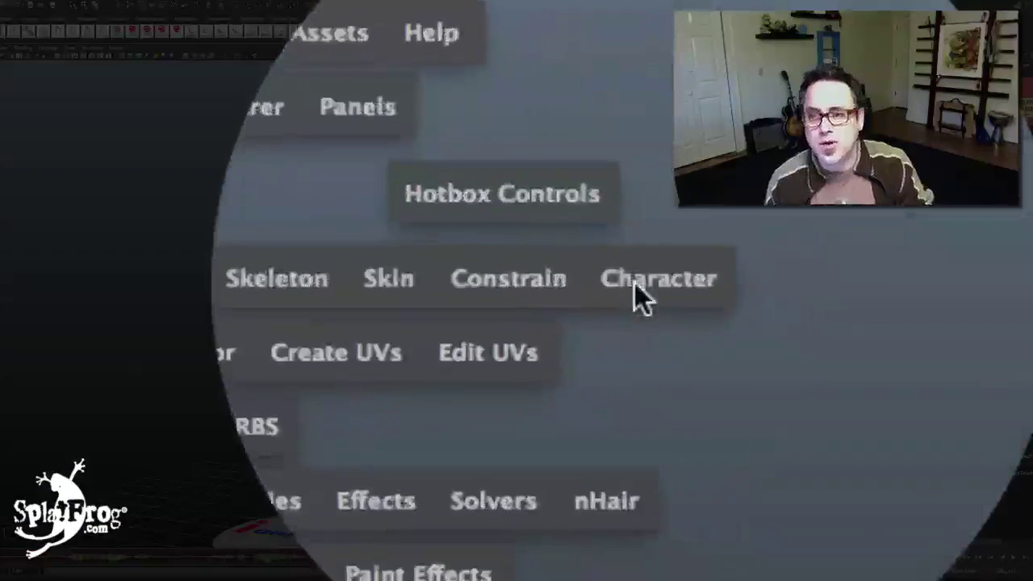
Step: Replace the default name MOUTH with TORSO and create the subcharacter set
click(741, 276)
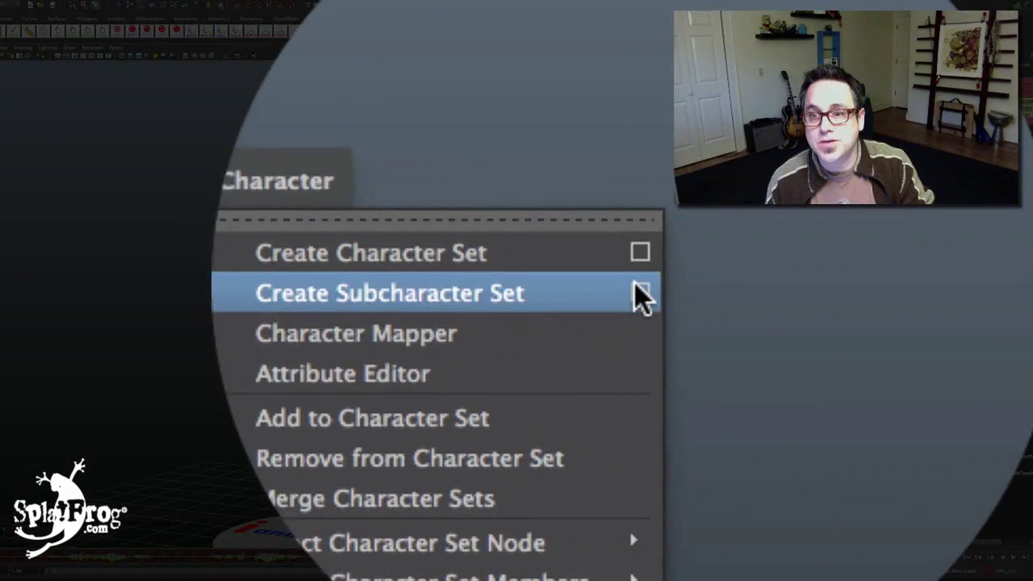
click(637, 292)
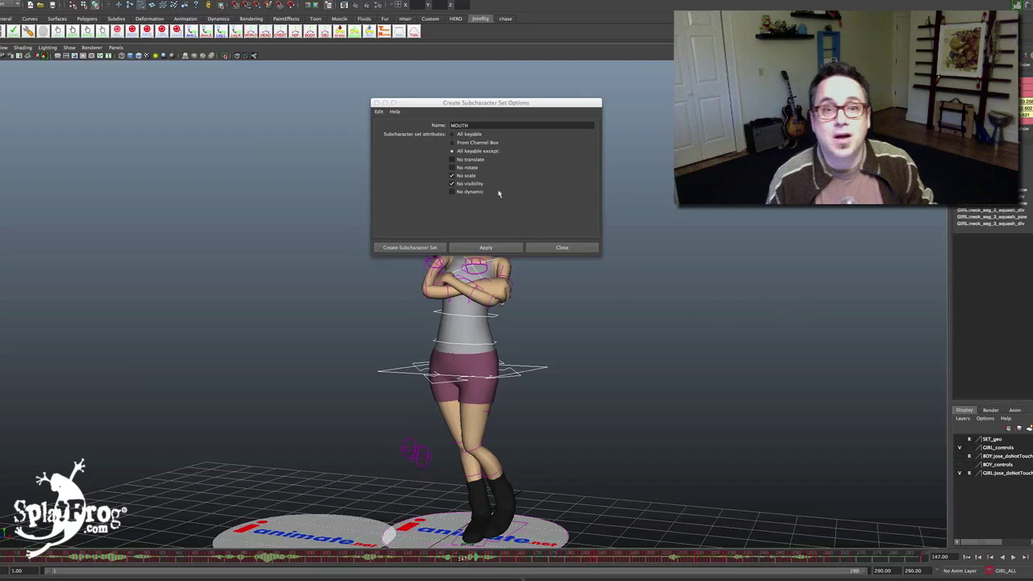
double_click(472, 125)
text(TORSO)
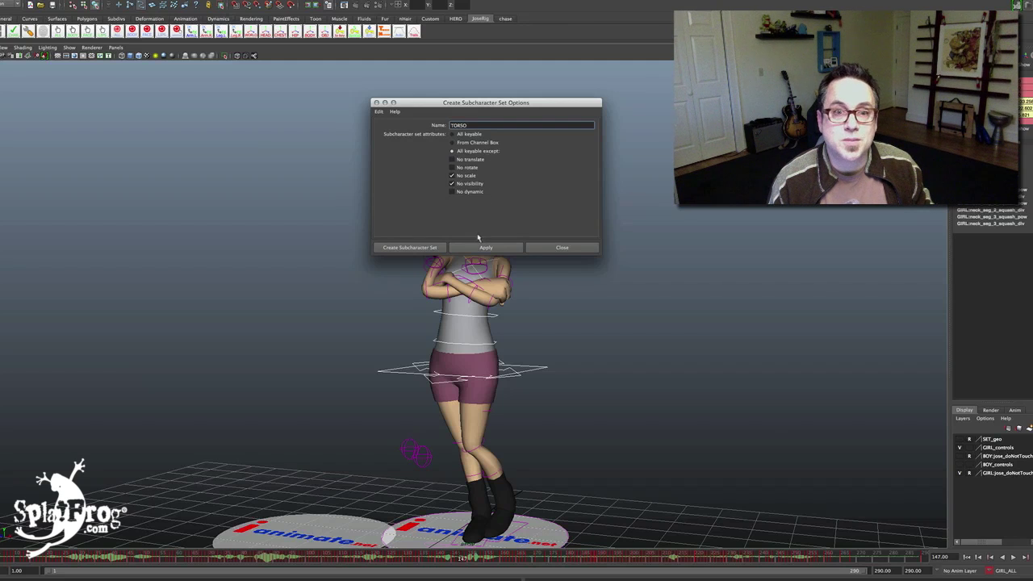
click(565, 250)
click(1000, 571)
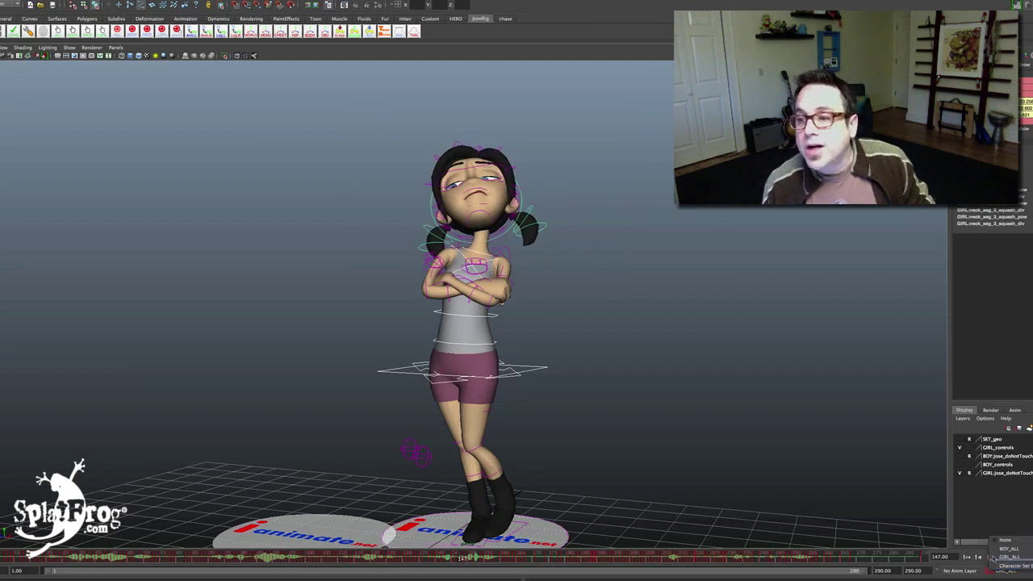
Step: Browse the GIRL_ALL character set menu to its R_ARM subset
click(1004, 556)
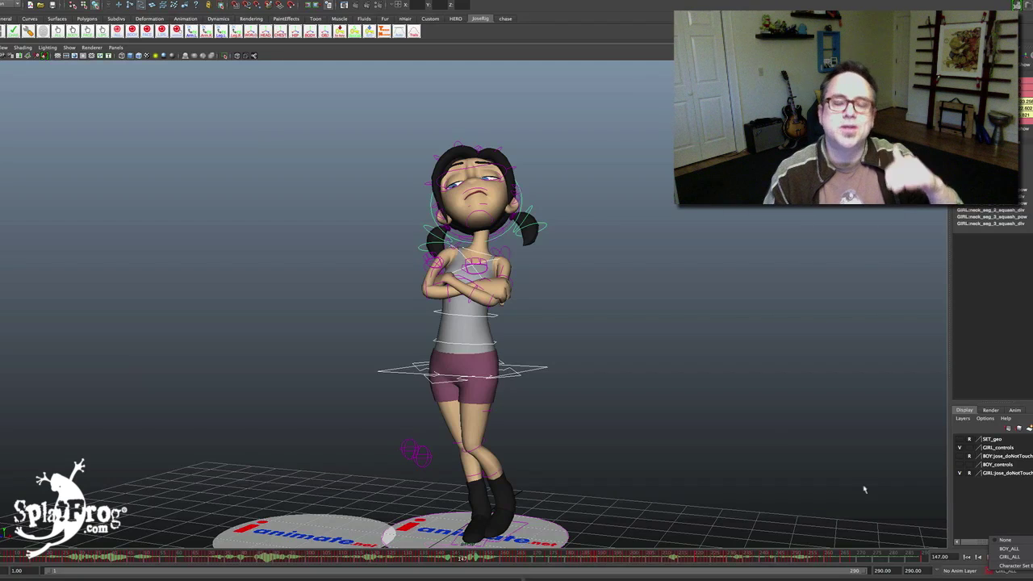
mouse_move(994, 559)
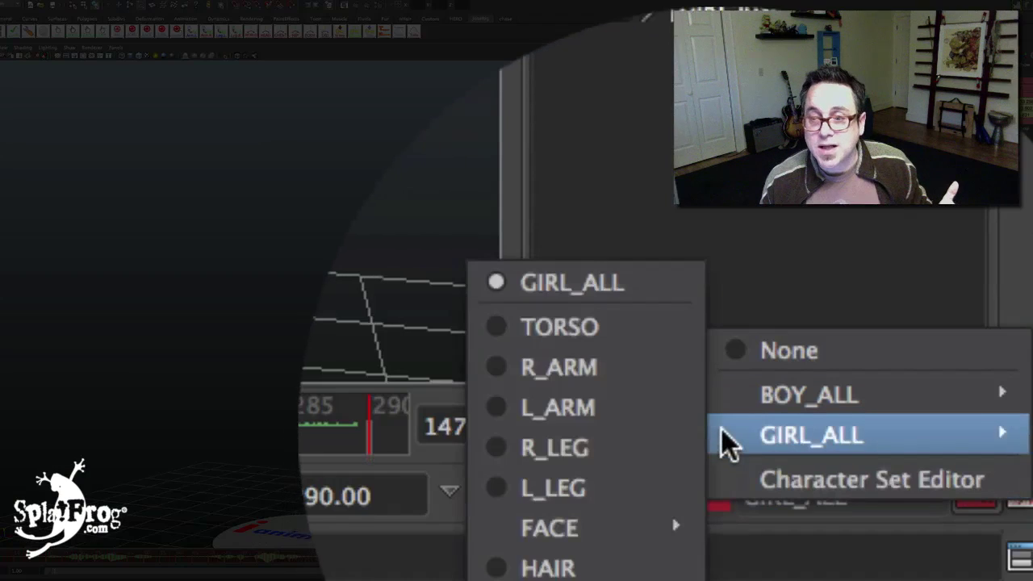
Step: Make R_ARM current and list its curves in a two-viewport plus Graph Editor layout
click(655, 387)
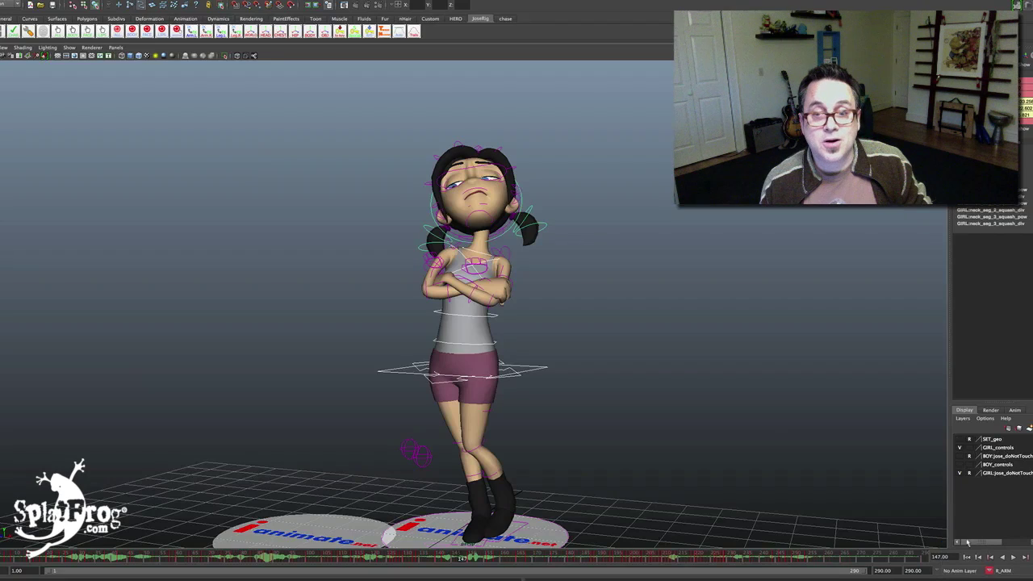
key(space)
drag(650, 436, 539, 412)
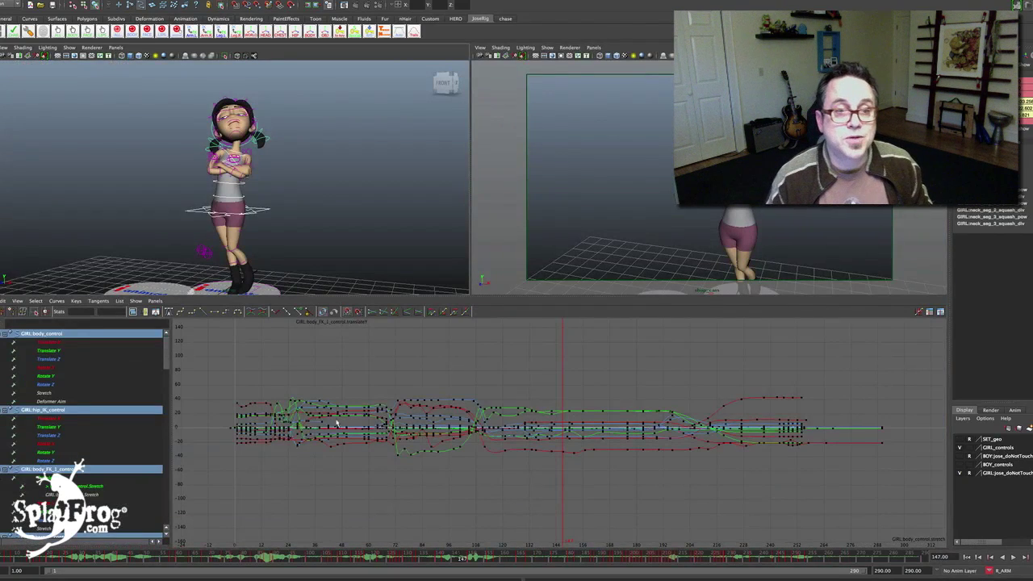
click(334, 224)
click(123, 337)
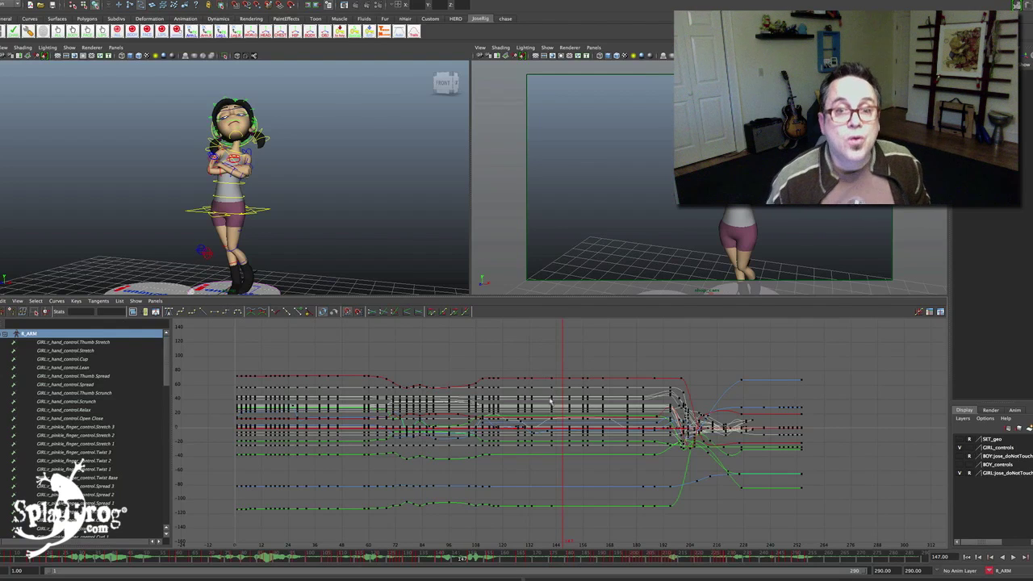
Step: Select the R_ARM keys around frames 140–170 and scrub to about frame 147
drag(538, 371, 615, 517)
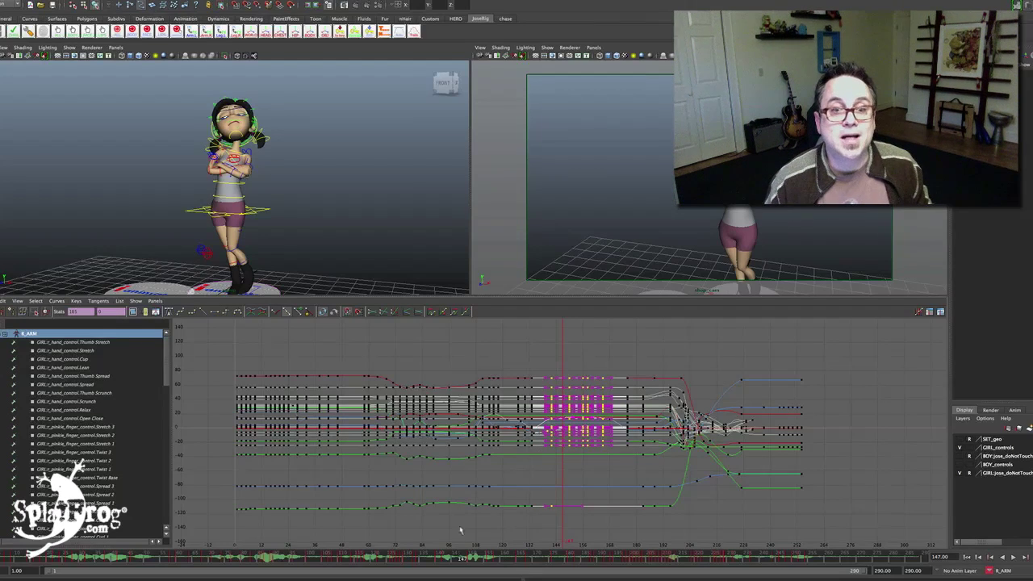
click(441, 558)
drag(440, 558, 462, 558)
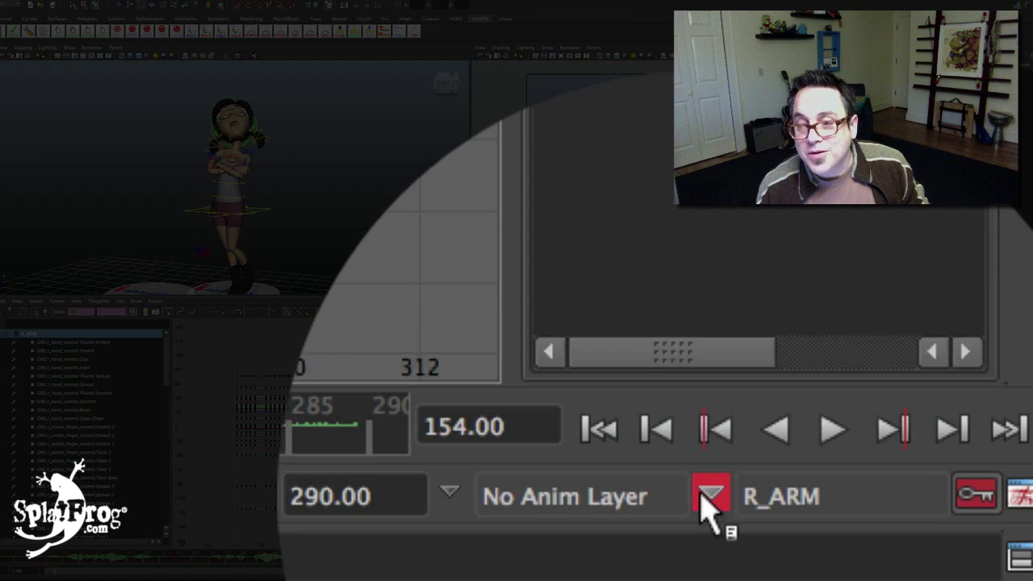
Step: Choose GIRL_ALL > FACE from the character set menu to make FACE current
click(699, 490)
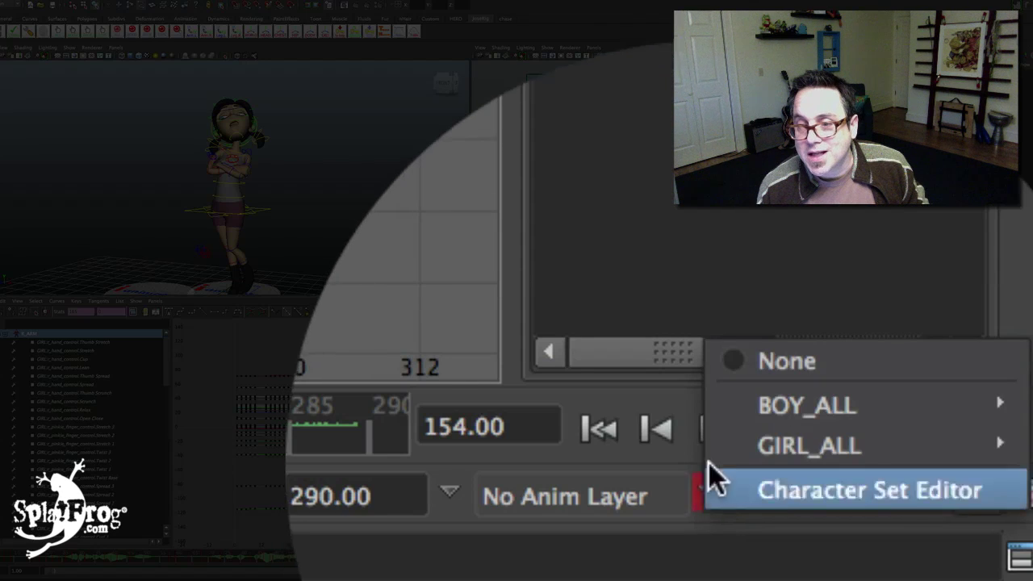
mouse_move(709, 449)
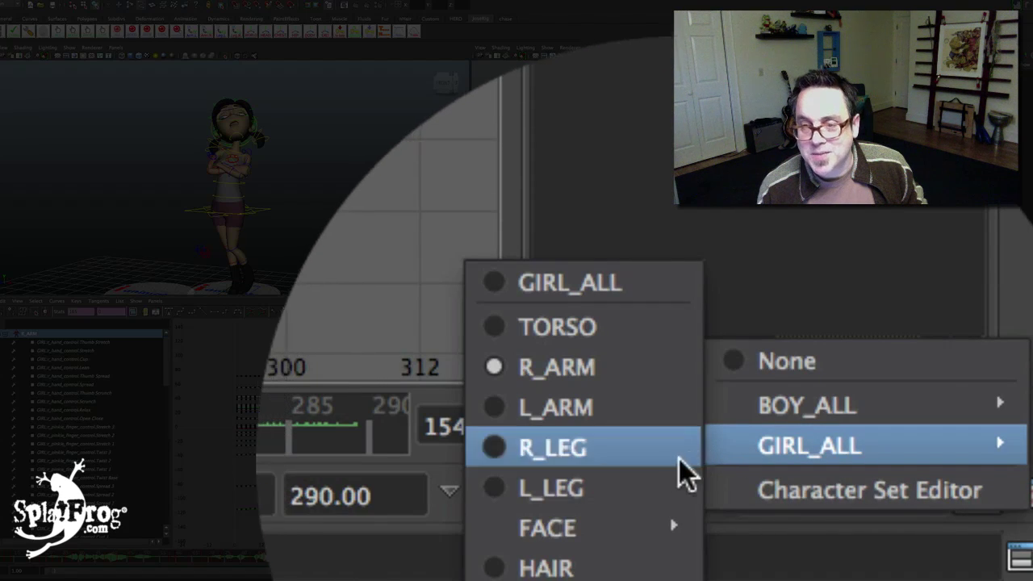
mouse_move(645, 526)
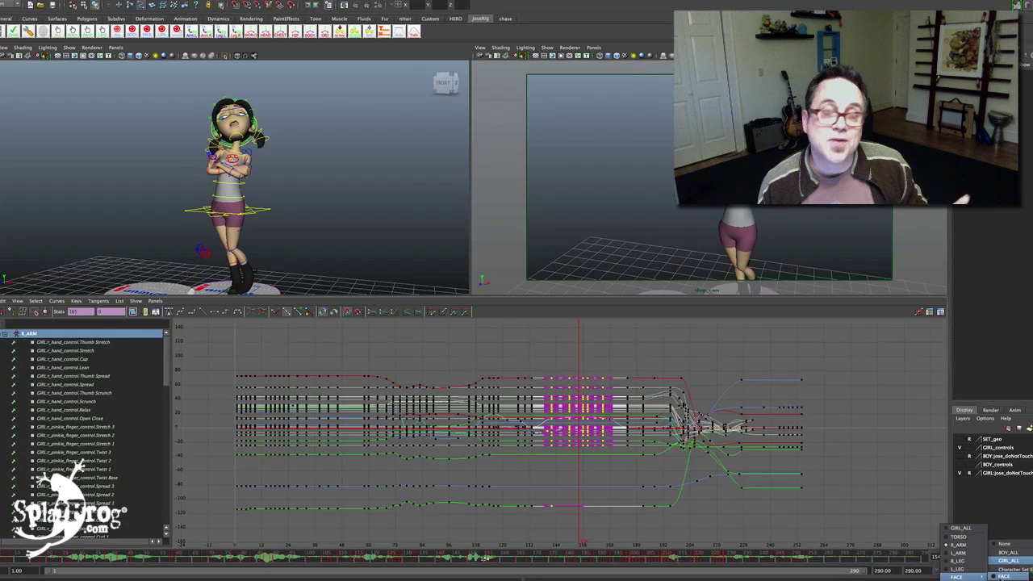
click(774, 528)
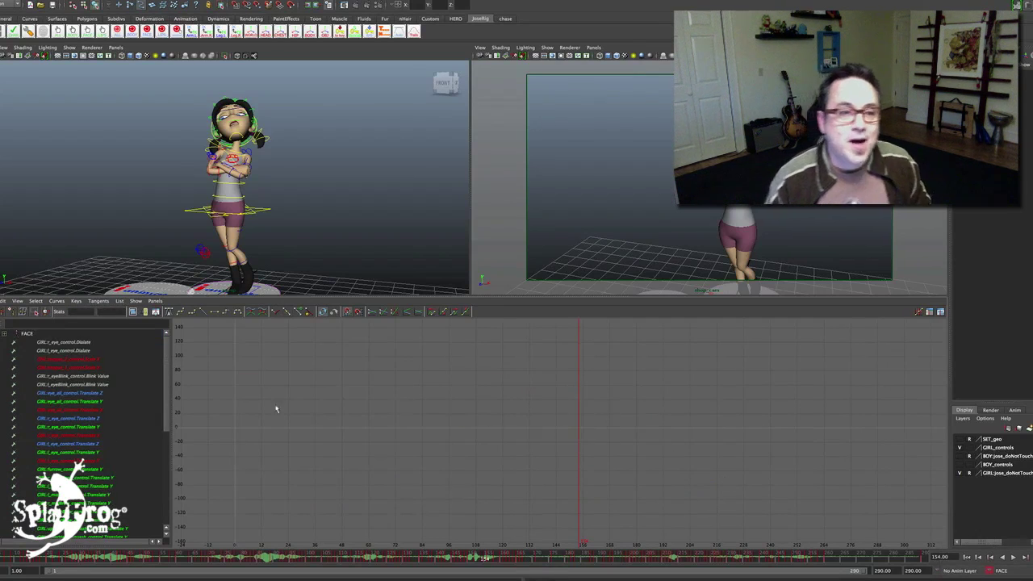
Step: Show all FACE curves, play and stop the animation, then fit and zoom the graph
click(86, 334)
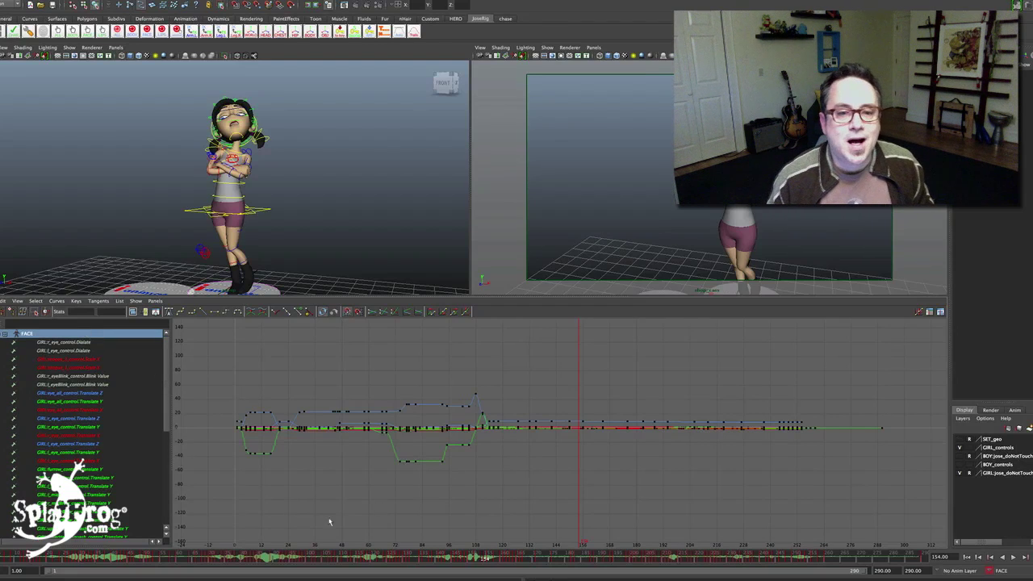
key(alt+v)
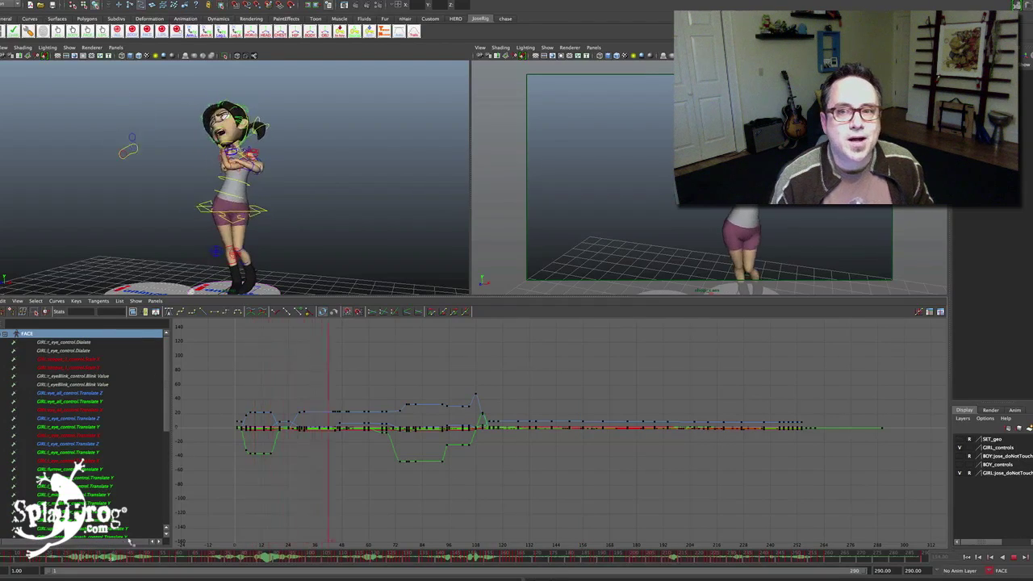
key(alt+v)
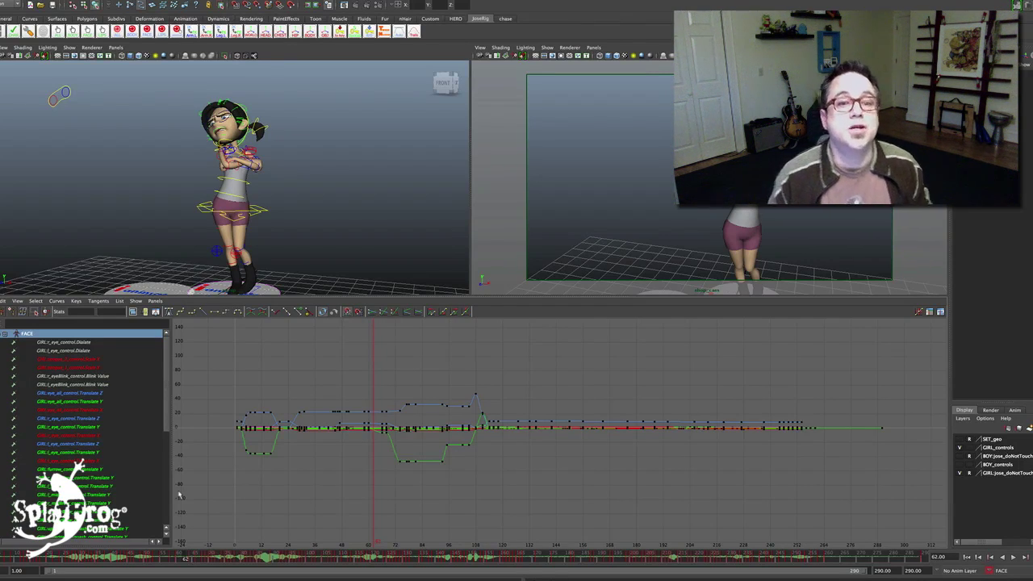
key(f)
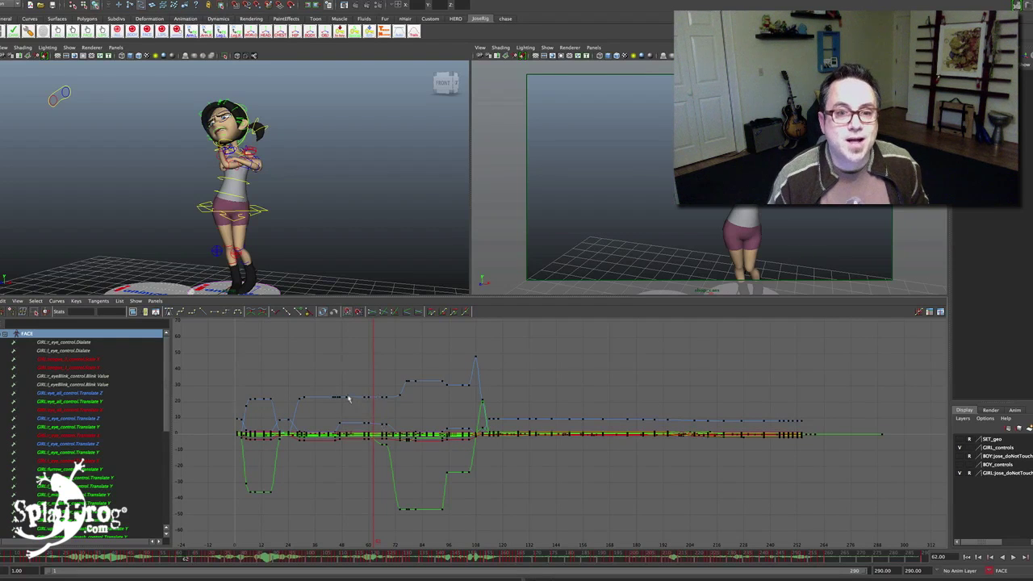
drag(355, 384, 379, 457)
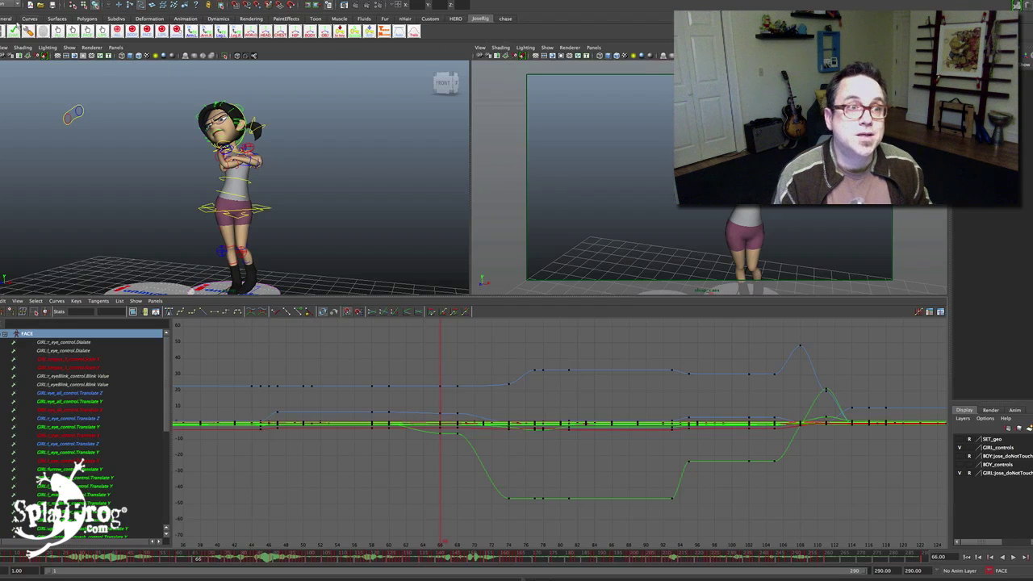
Step: Launch tweenMachine from the General shelf and move its window aside
click(6, 18)
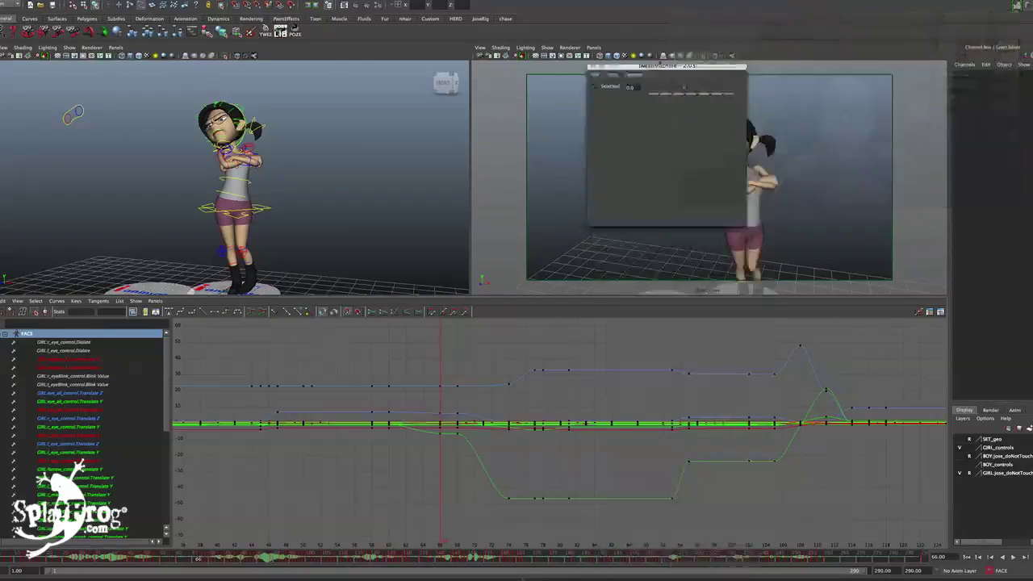
drag(667, 66, 847, 7)
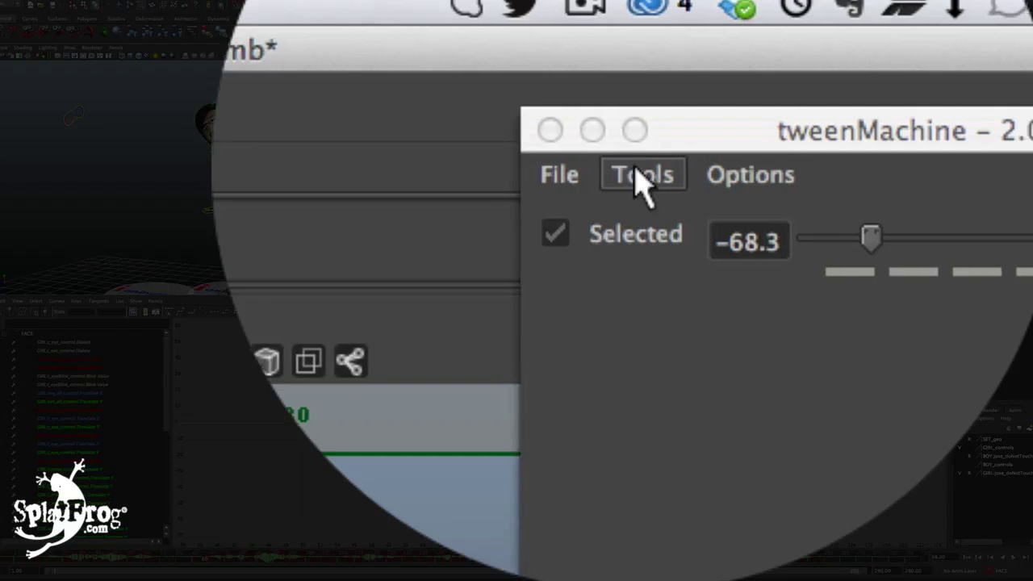
Step: Import the scene's character sets into tweenMachine
click(790, 17)
mouse_move(802, 60)
click(900, 427)
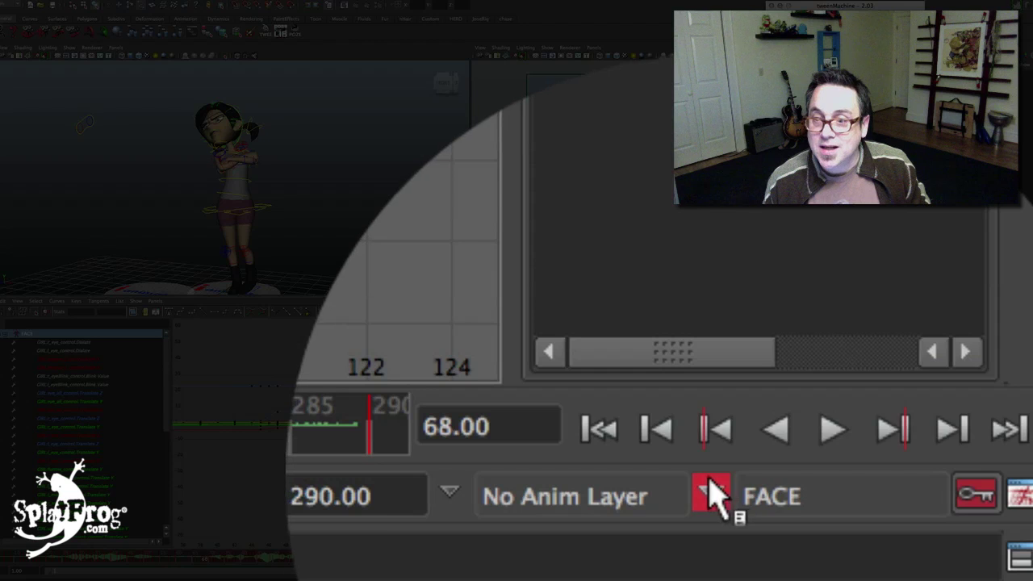
Step: Make GIRL_ALL > FACE > mouth the current character set
click(990, 570)
mouse_move(993, 555)
mouse_move(680, 528)
click(774, 569)
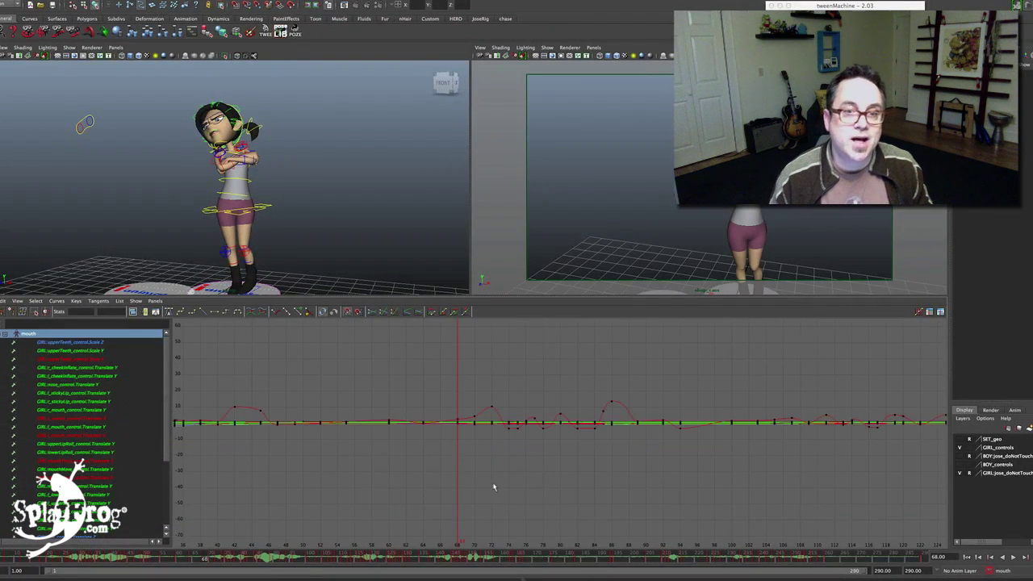
Step: Play the mouth animation, stop at frame 144, and zoom the graph to frames 140–174
key(a)
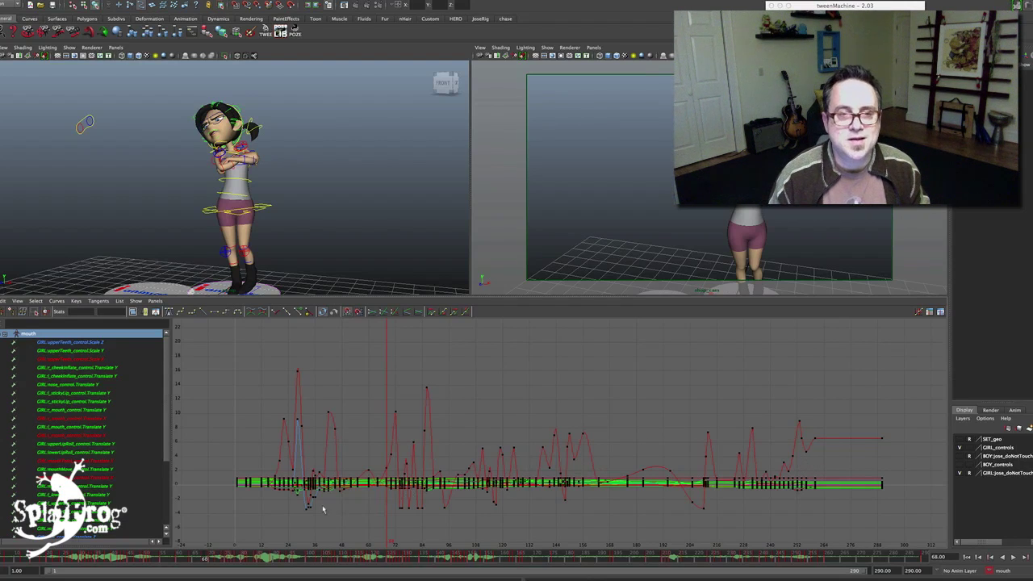
click(47, 560)
key(alt+v)
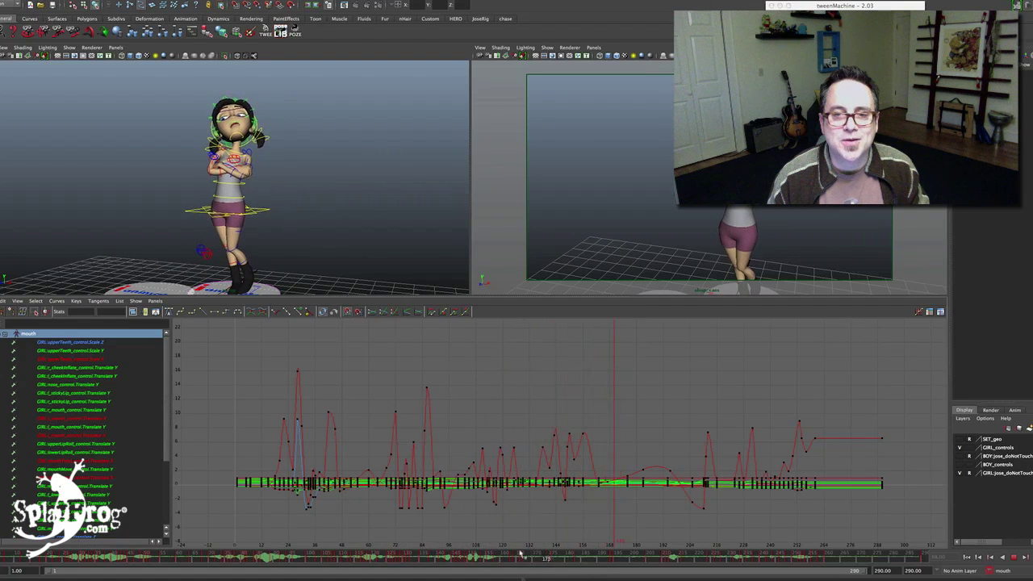
click(453, 555)
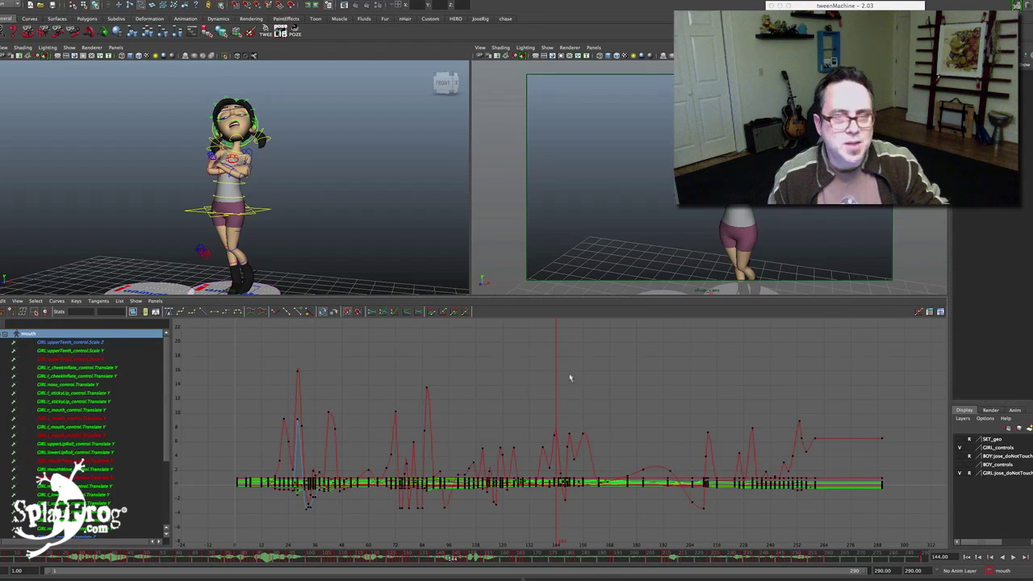
alt+right_drag(572, 430, 661, 456)
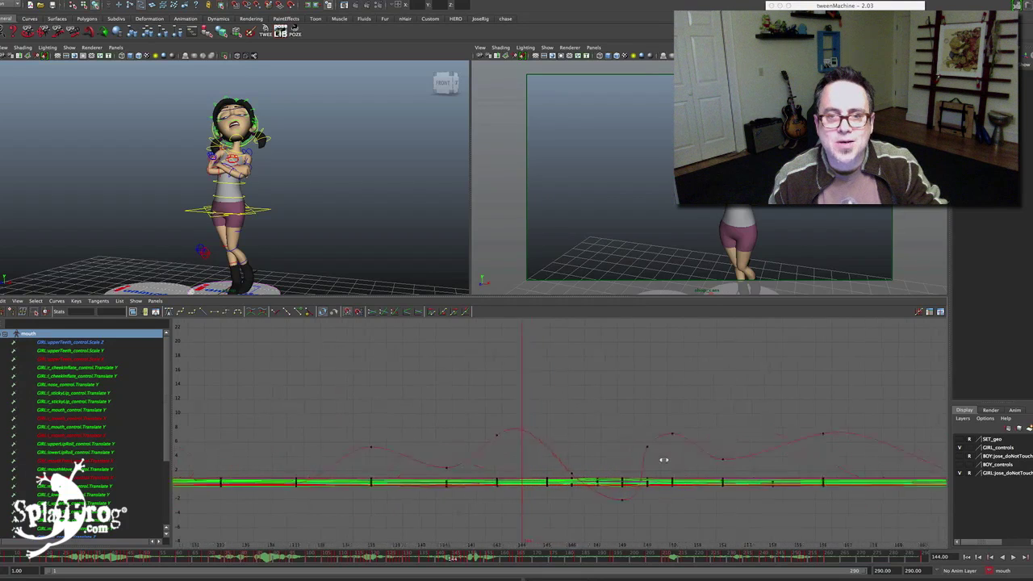
Step: Stop playback at frame 149 and set the tweenMachine mouth breakdown to 5.7
key(alt+v)
click(468, 556)
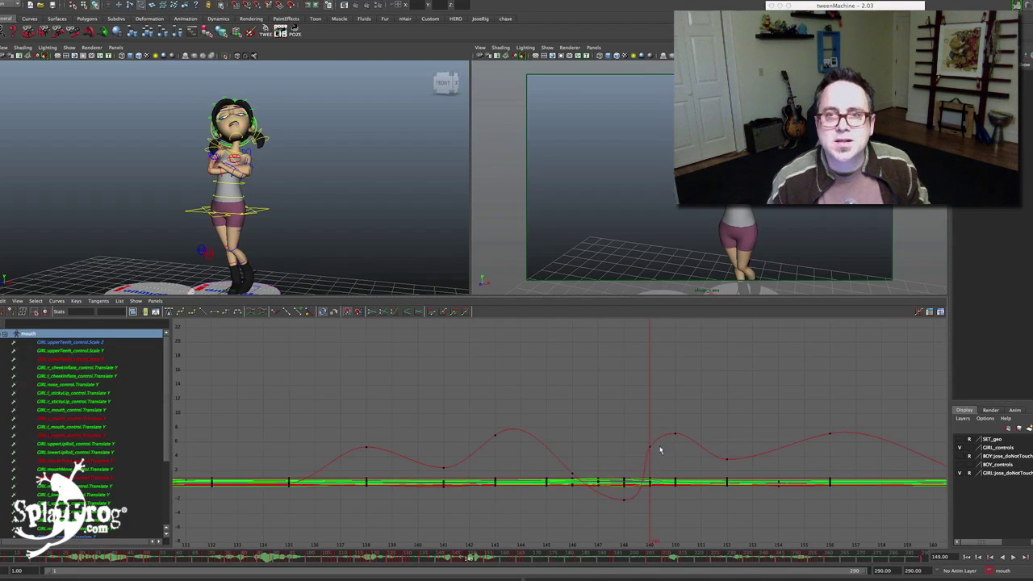
drag(861, 78, 837, 79)
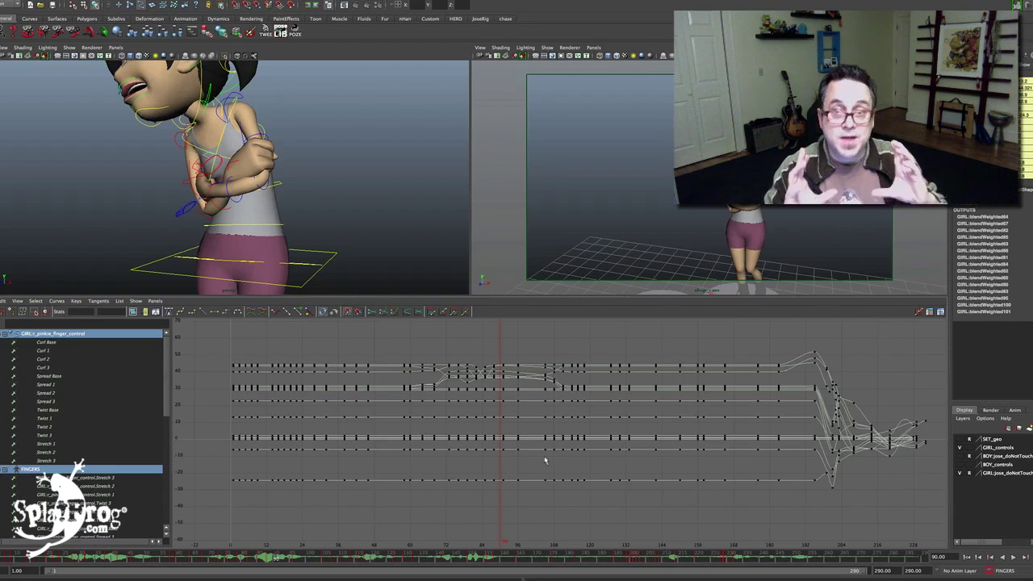
Step: Frame the FINGERS set's pinkie curl, spread, twist and stretch curves in the Graph Editor
key(f)
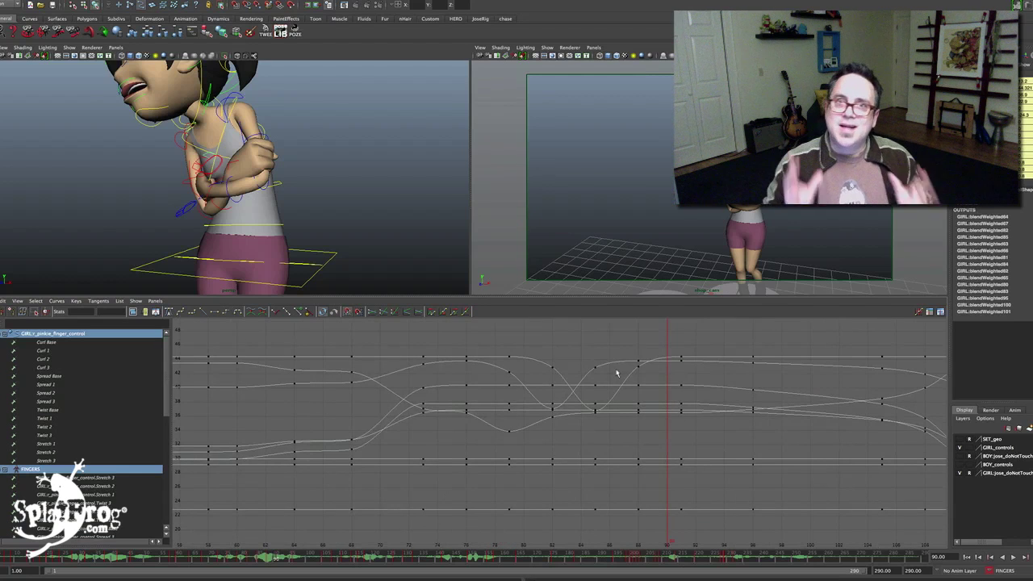